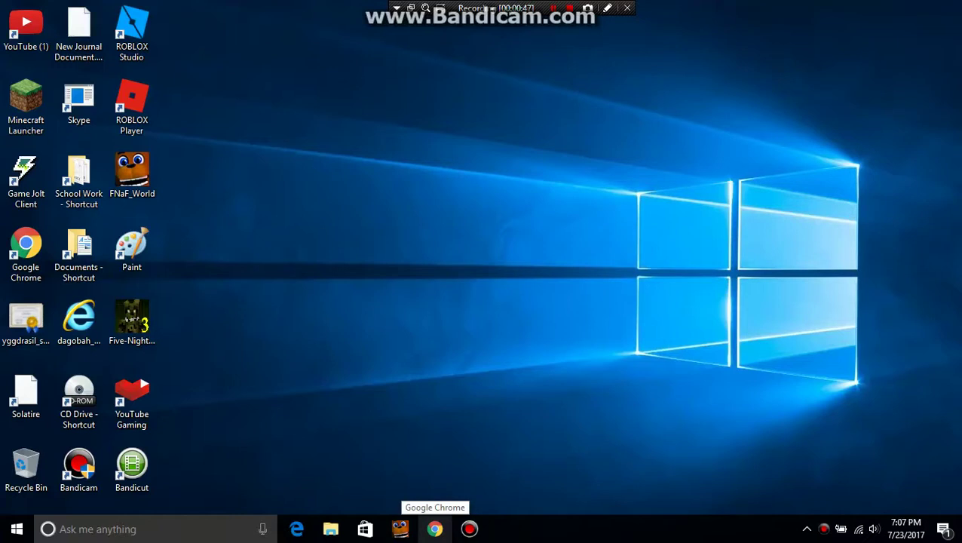
click(435, 529)
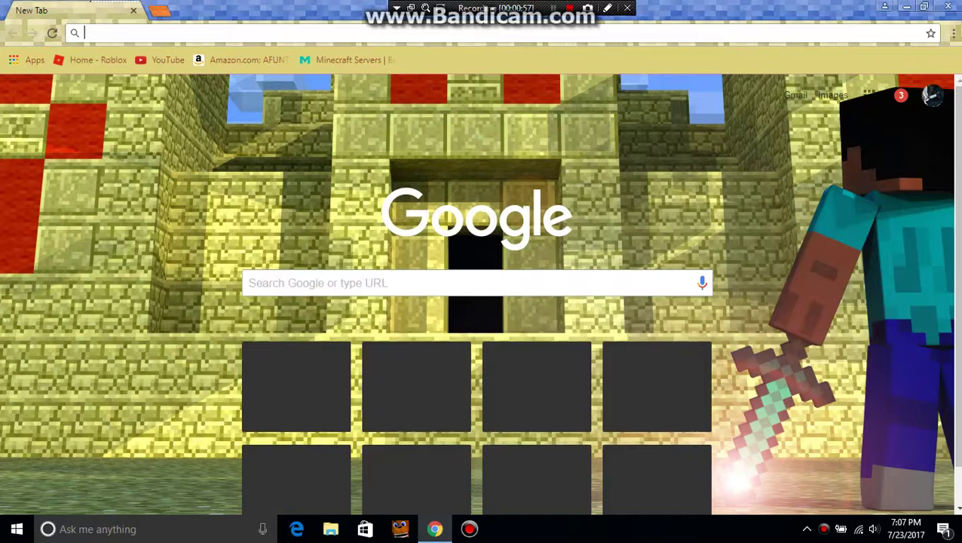
text(www)
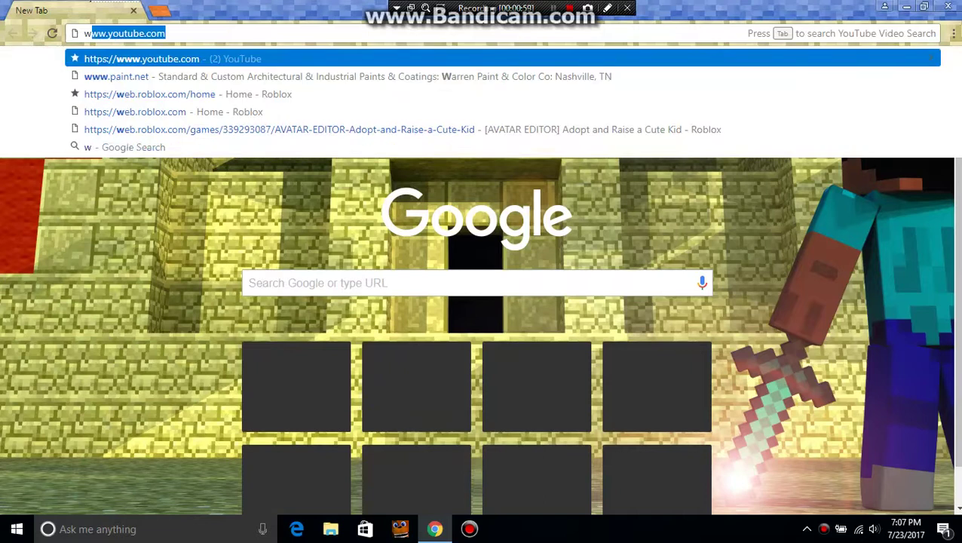
text(.)
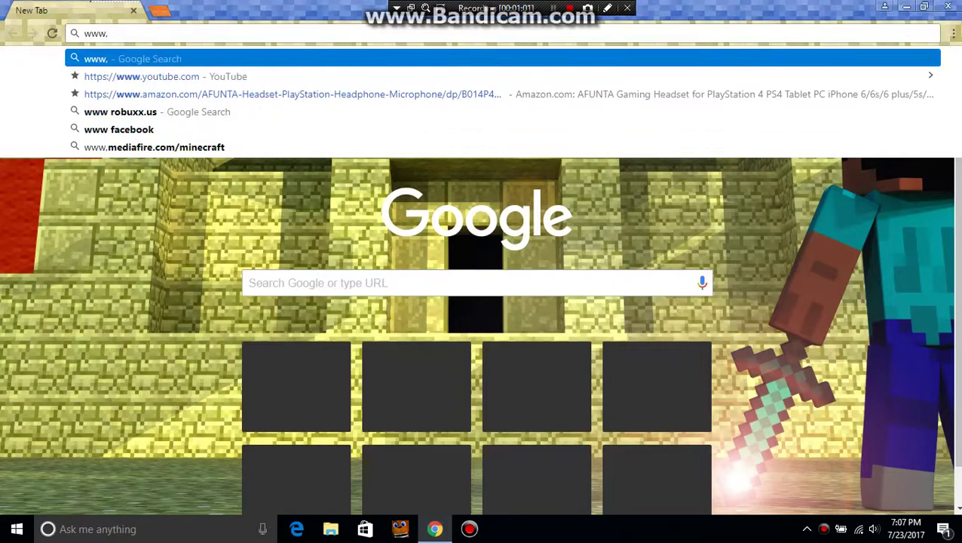
text(c)
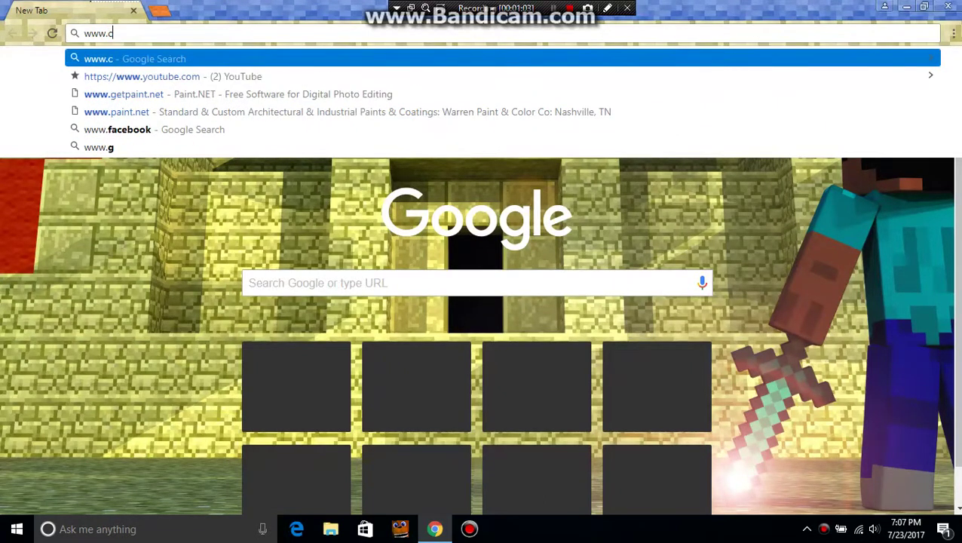
key(BackSpace)
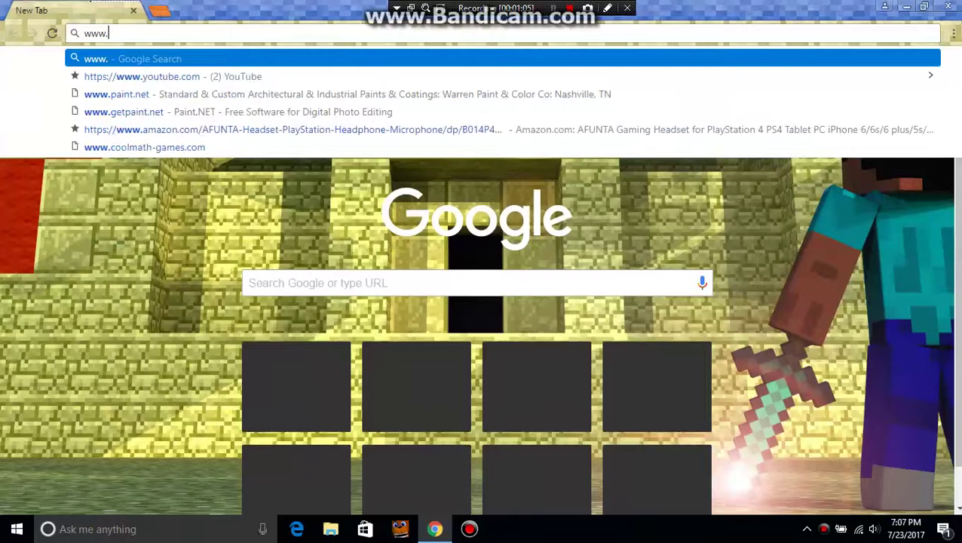
text(ocean)
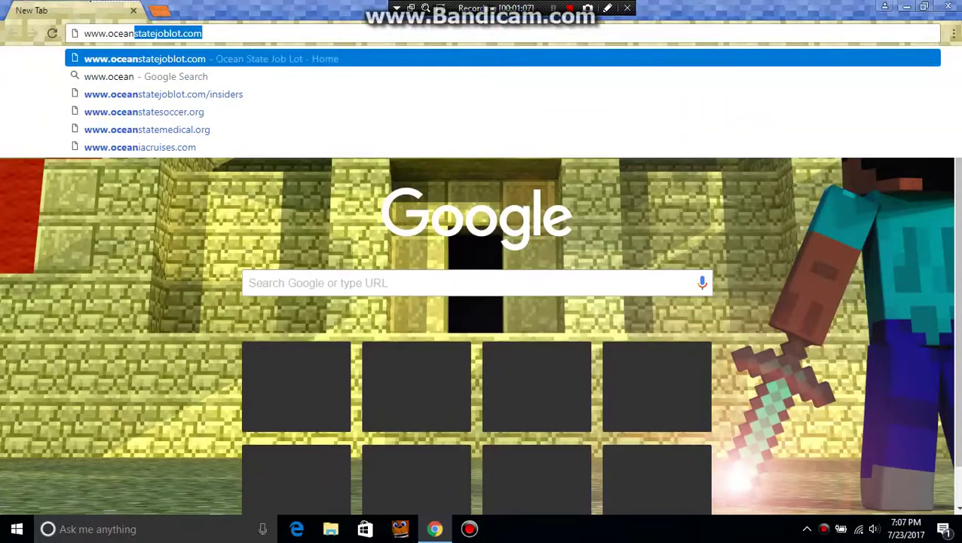
text(ofg)
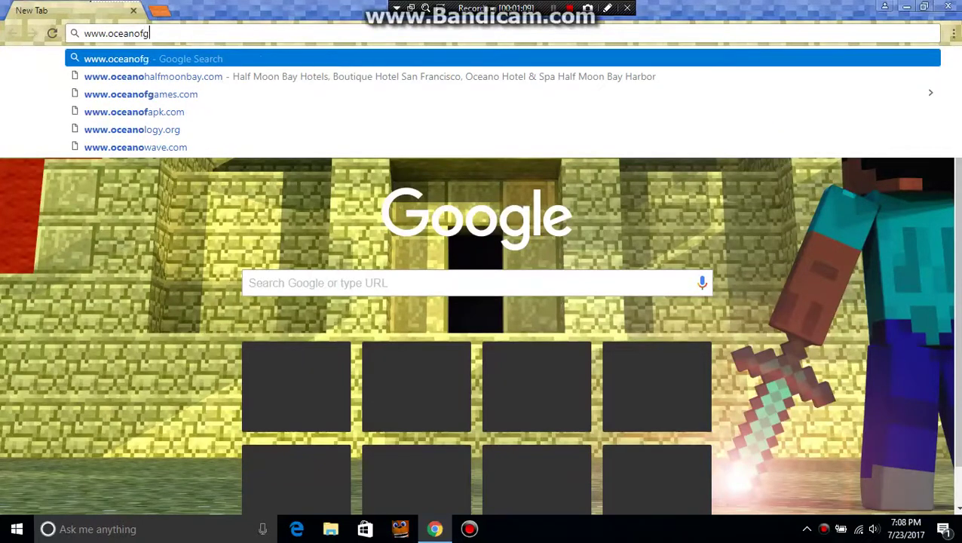
text(ames.com)
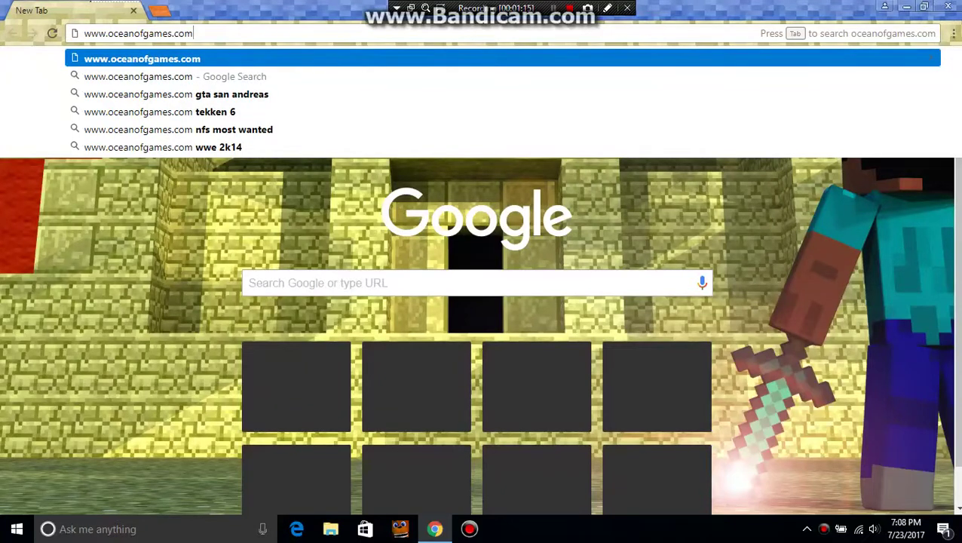
key(BackSpace)
key(BackSpace)
key(BackSpace)
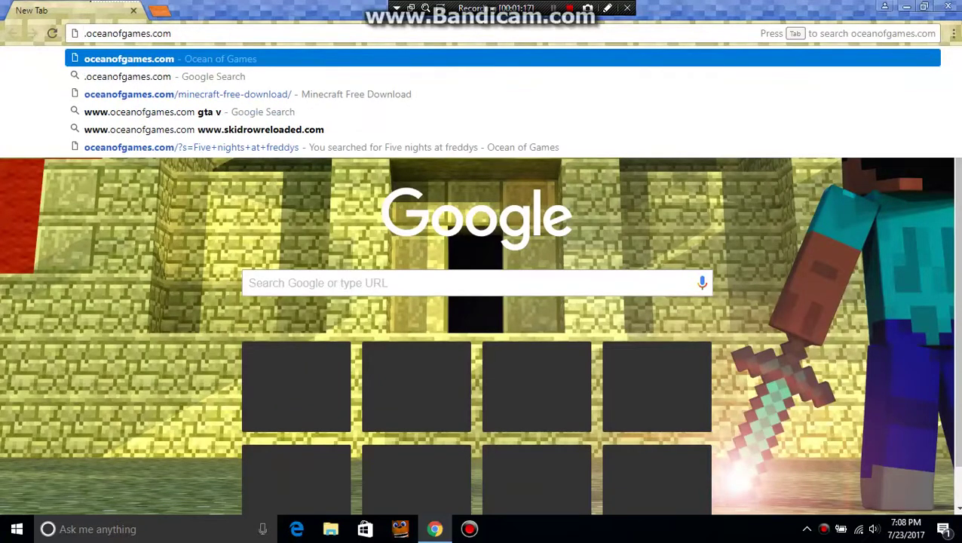
text(http)
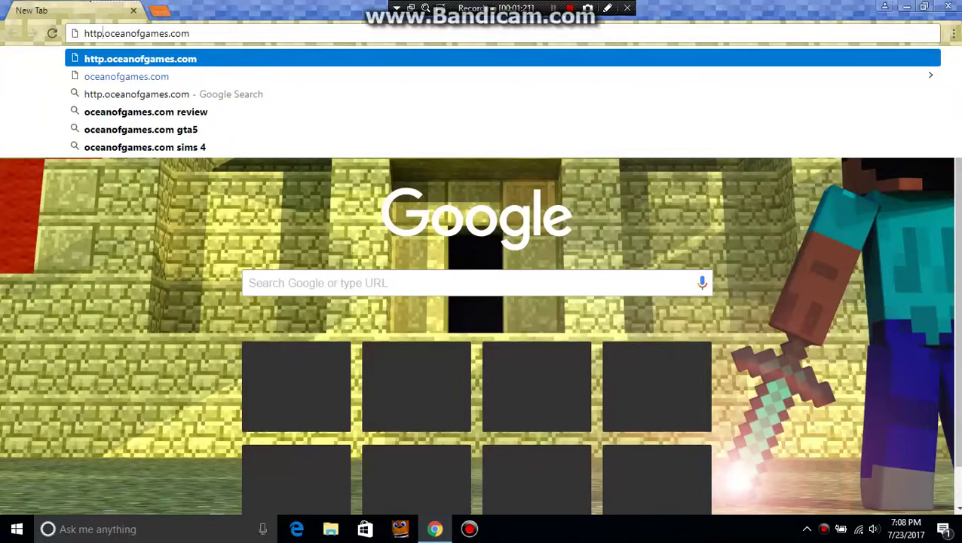
key(Delete)
text(:)
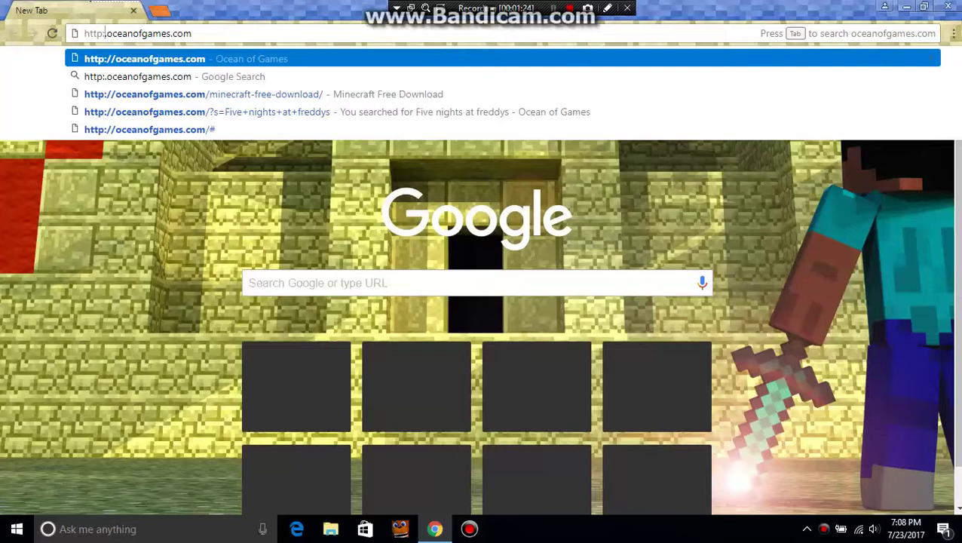
text(//)
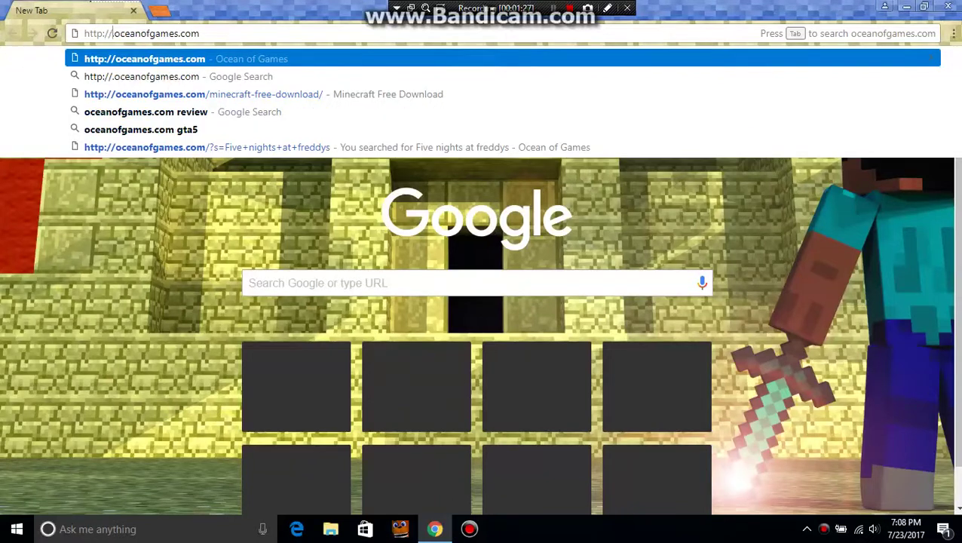
Load the oceanofgames.com home page and copy its address from the address bar
key(Return)
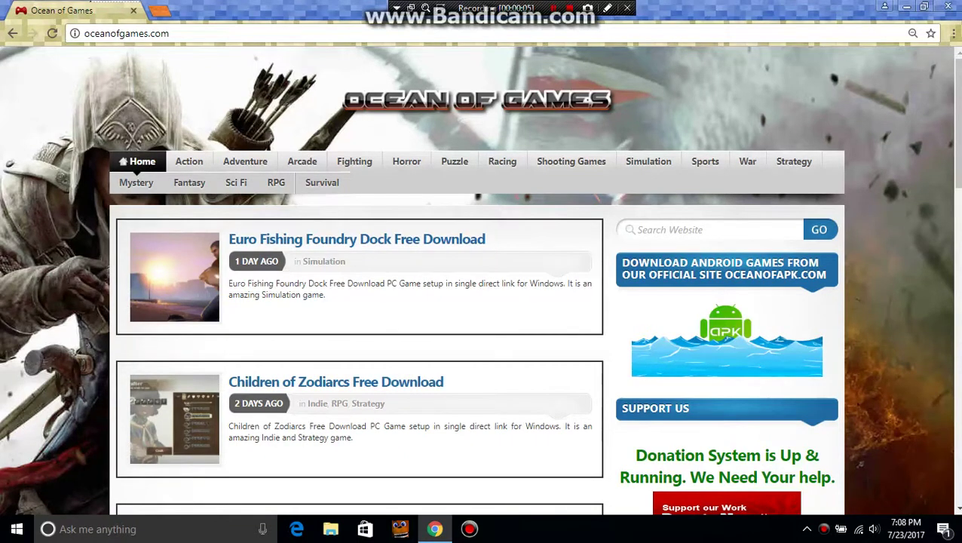
key(shift+Left)
key(shift+Left)
key(shift+Left)
key(shift+Left)
key(shift+Left)
key(shift+Left)
key(shift+Left)
key(shift+Left)
key(shift+Left)
key(shift+Left)
key(shift+Left)
key(shift+Left)
key(shift+Left)
key(shift+Left)
key(shift+Left)
key(shift+Left)
right_click(91, 33)
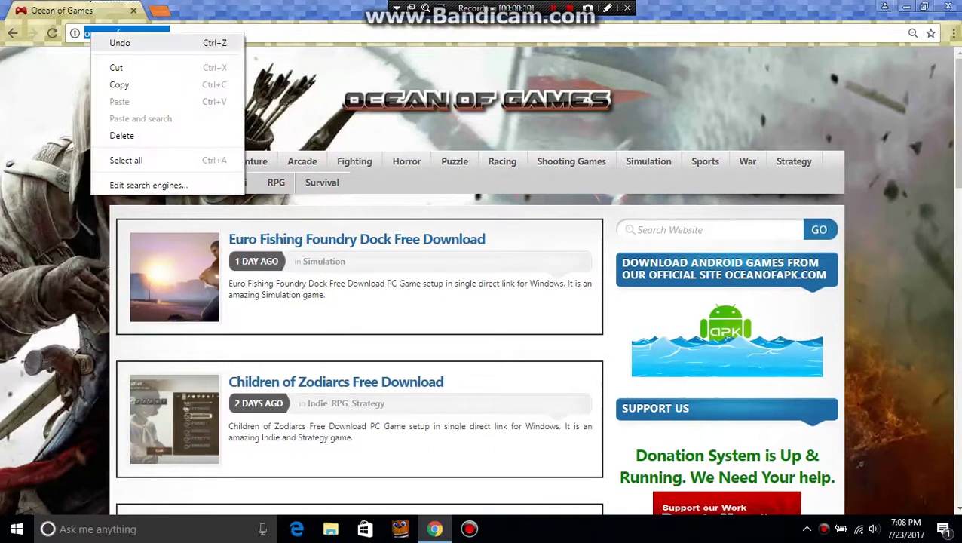
click(121, 85)
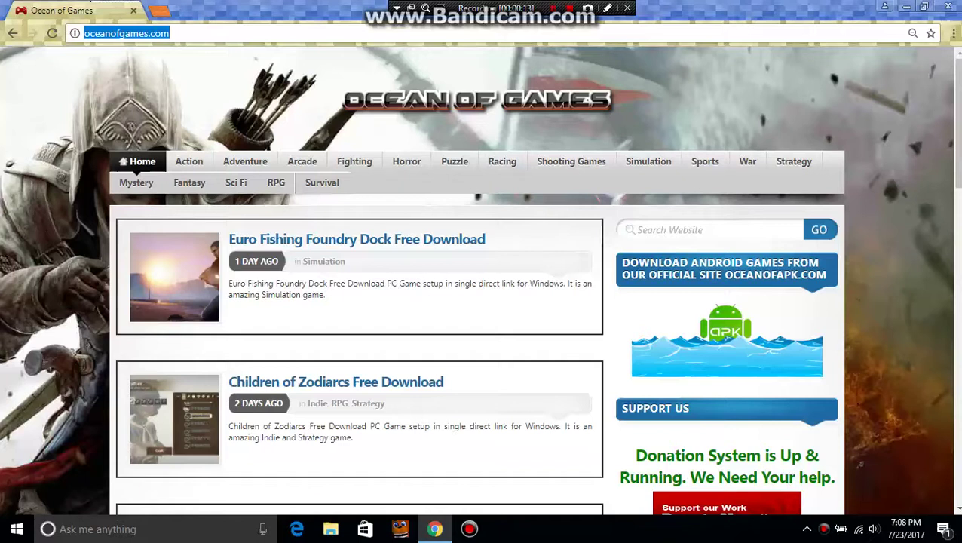
click(637, 229)
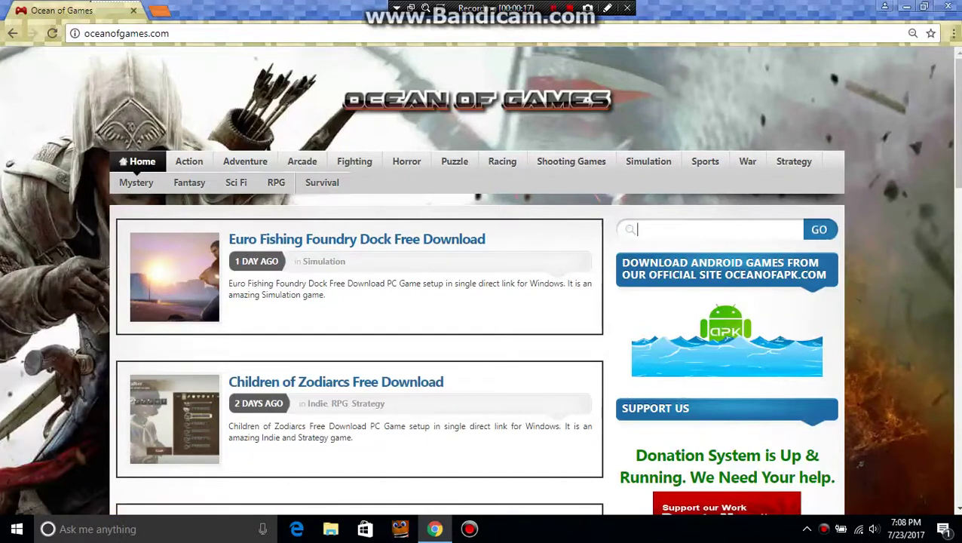
Search the site for 'Five nights at freddys' using the suggestion list
text(F)
key(Down)
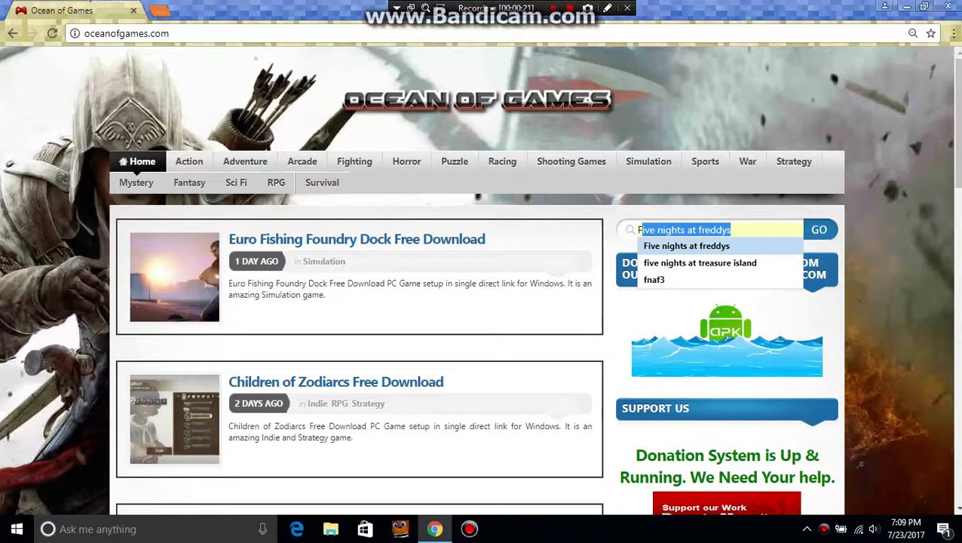
key(Down)
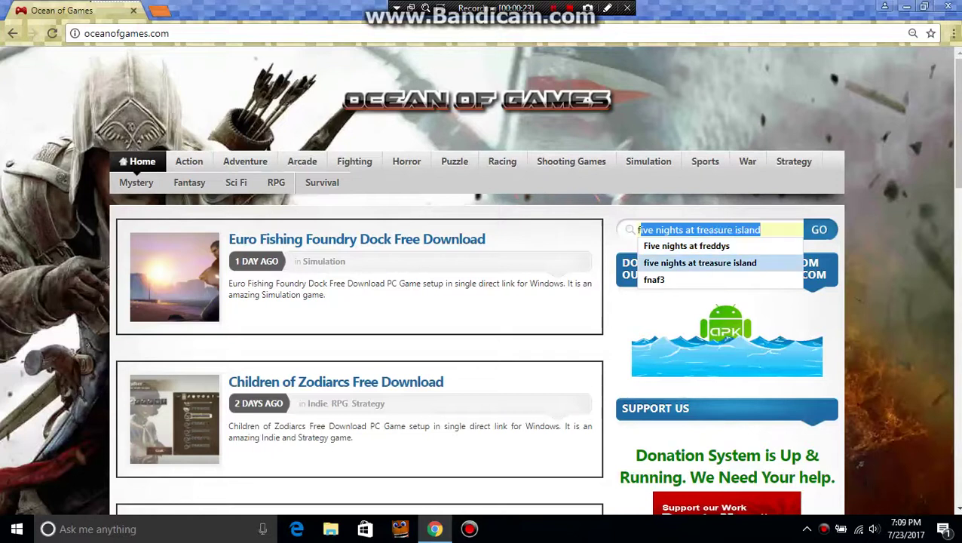
key(Up)
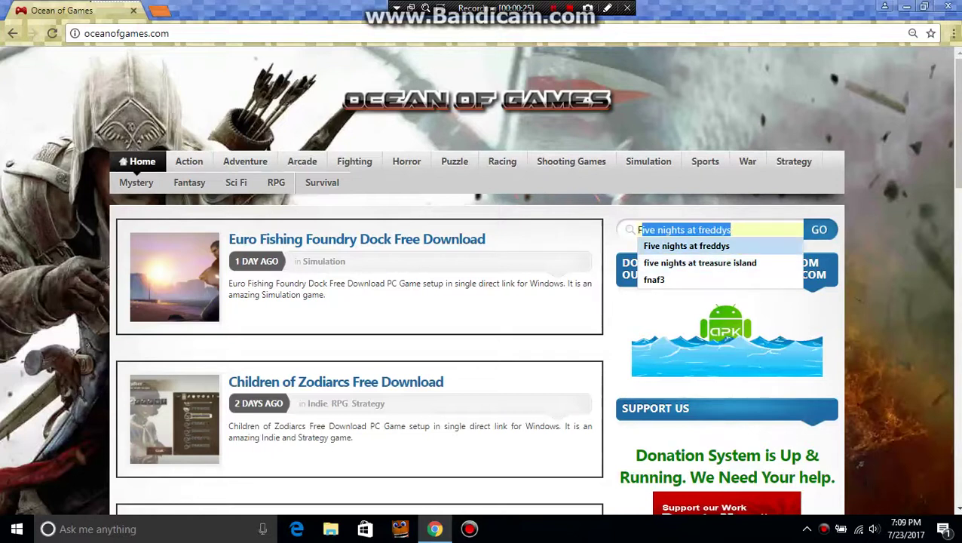
key(Return)
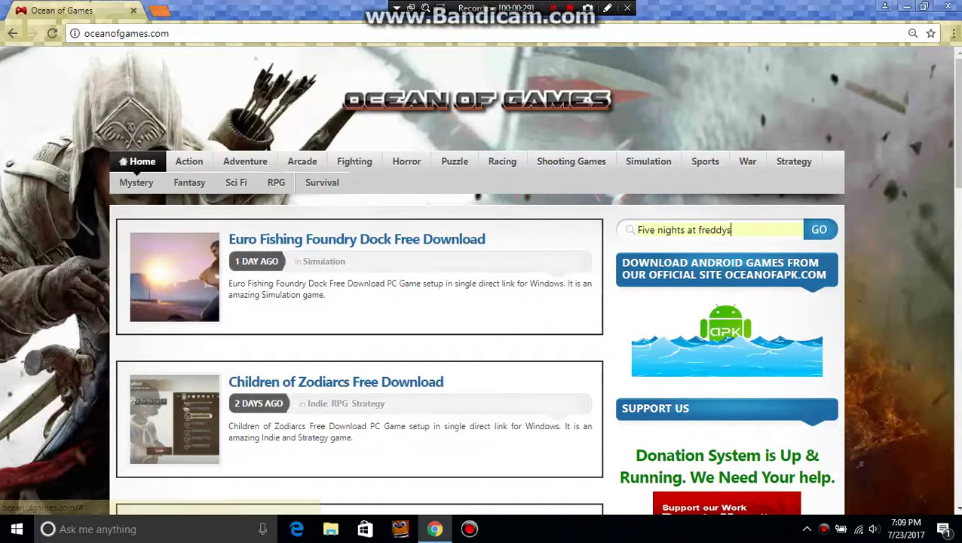
click(819, 230)
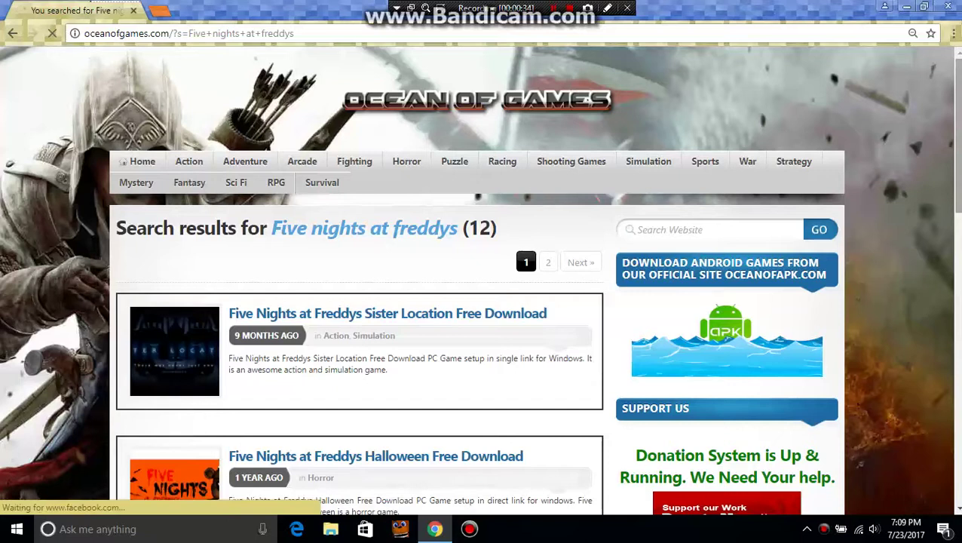
Open the 'Five Nights At Freddy 1 Free Download' result from the search results
scroll(481, 280, down, 2)
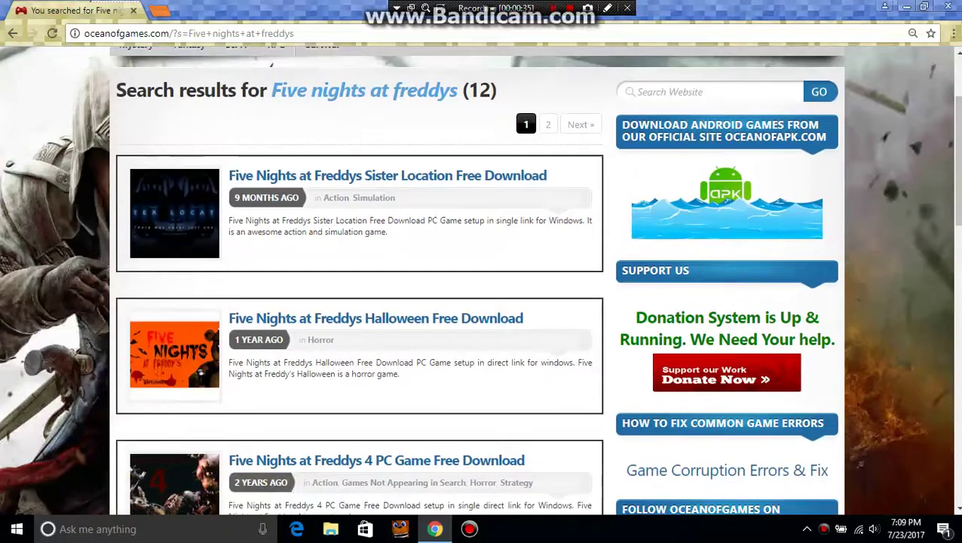
scroll(482, 280, up, 2)
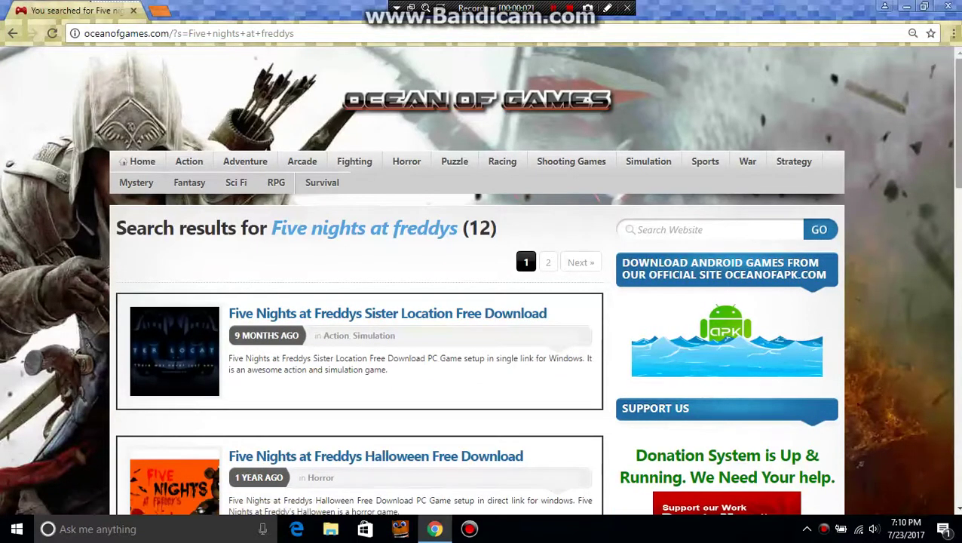
scroll(481, 281, down, 2)
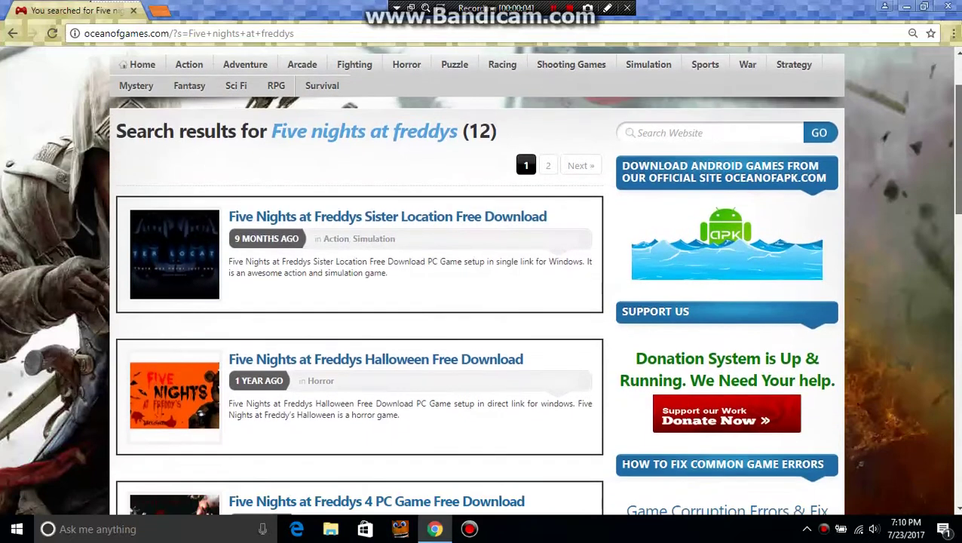
scroll(481, 281, down, 5)
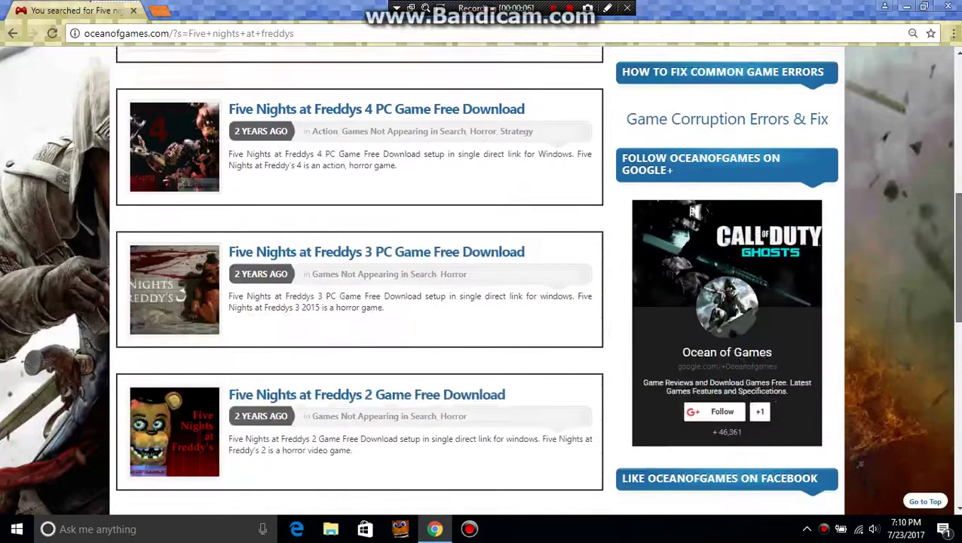
scroll(481, 281, down, 4)
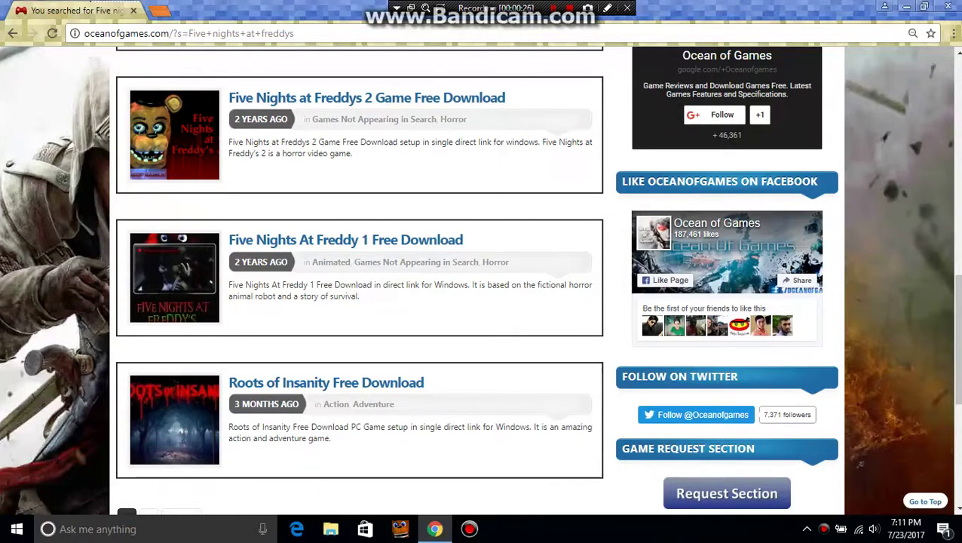
click(346, 240)
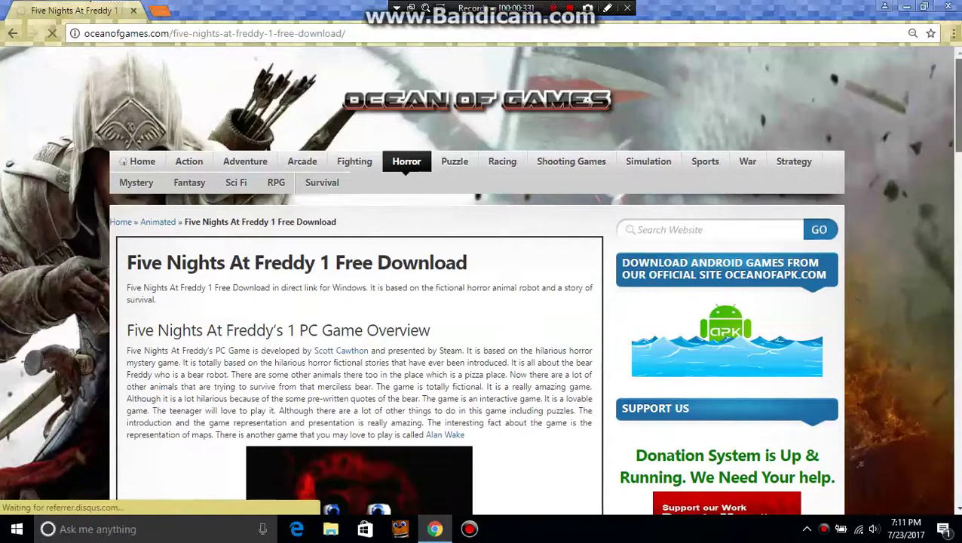
Scroll through the Five Nights At Freddy 1 article down to its download section and system requirements
scroll(481, 279, down, 10)
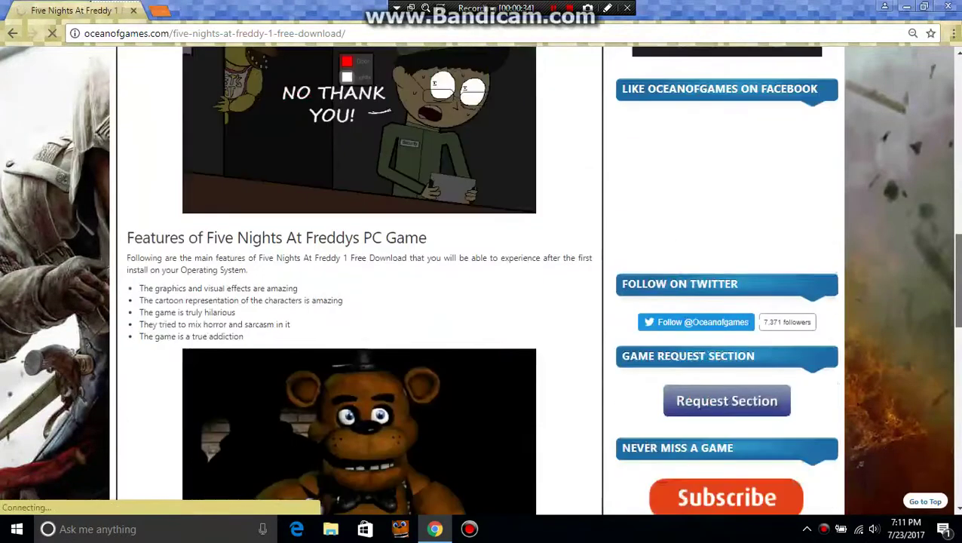
scroll(481, 279, down, 2)
scroll(481, 279, down, 1)
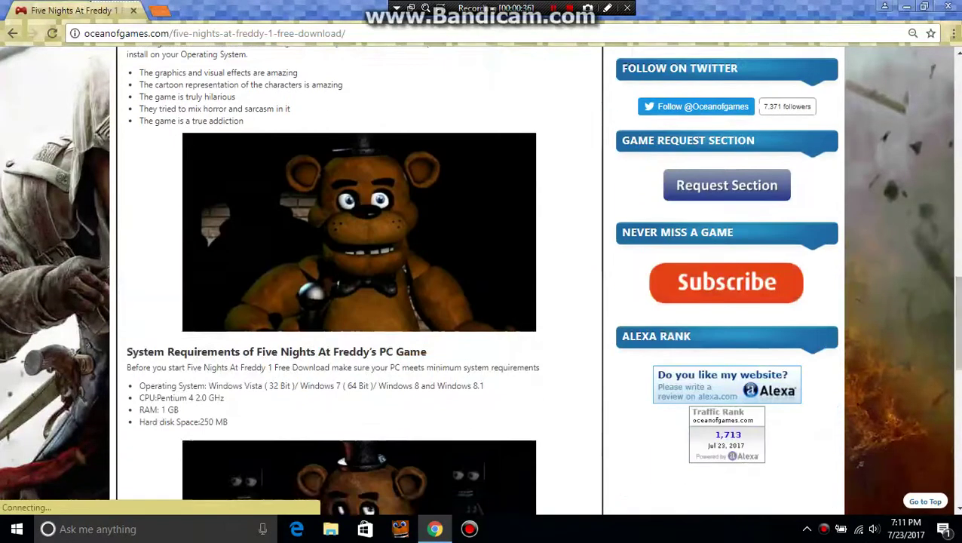
key(Home)
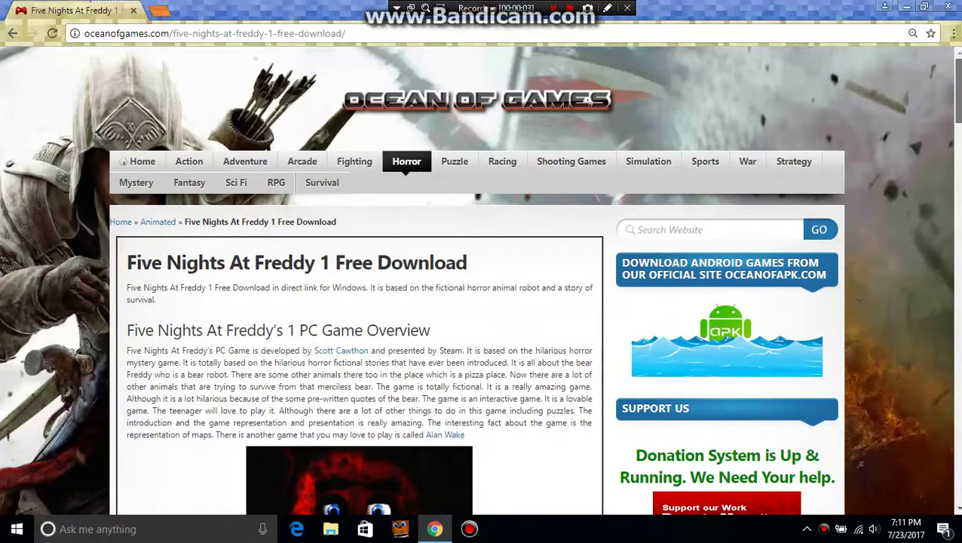
scroll(481, 279, down, 1)
scroll(481, 279, down, 5)
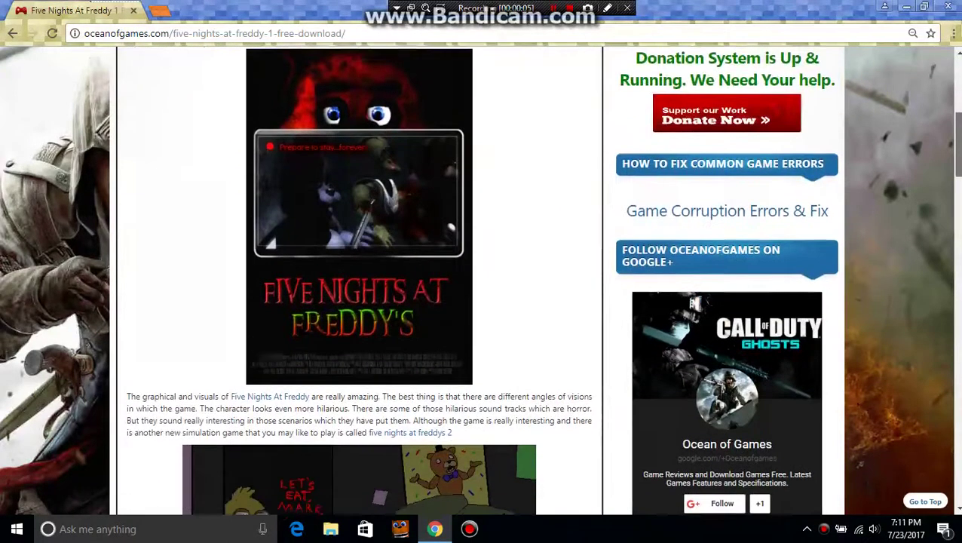
scroll(481, 279, down, 1)
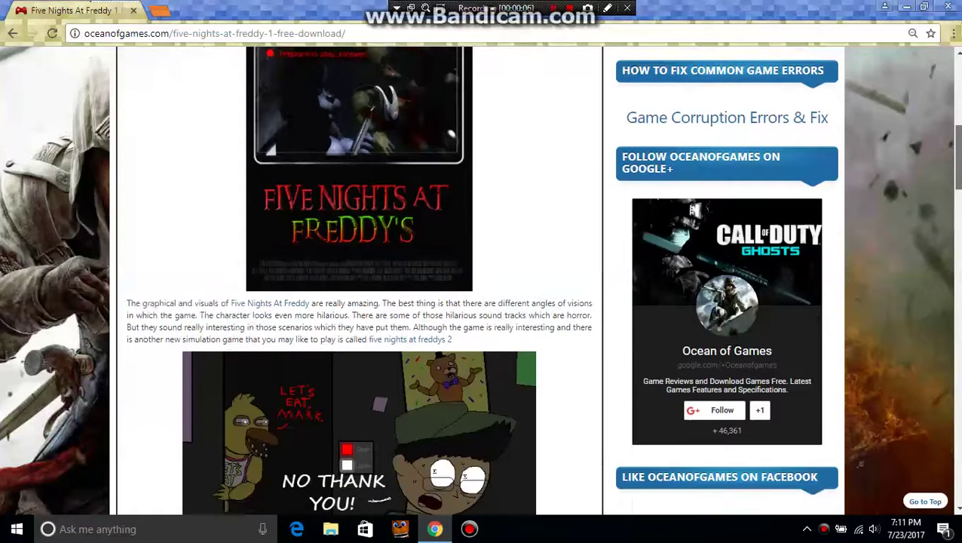
scroll(481, 279, down, 3)
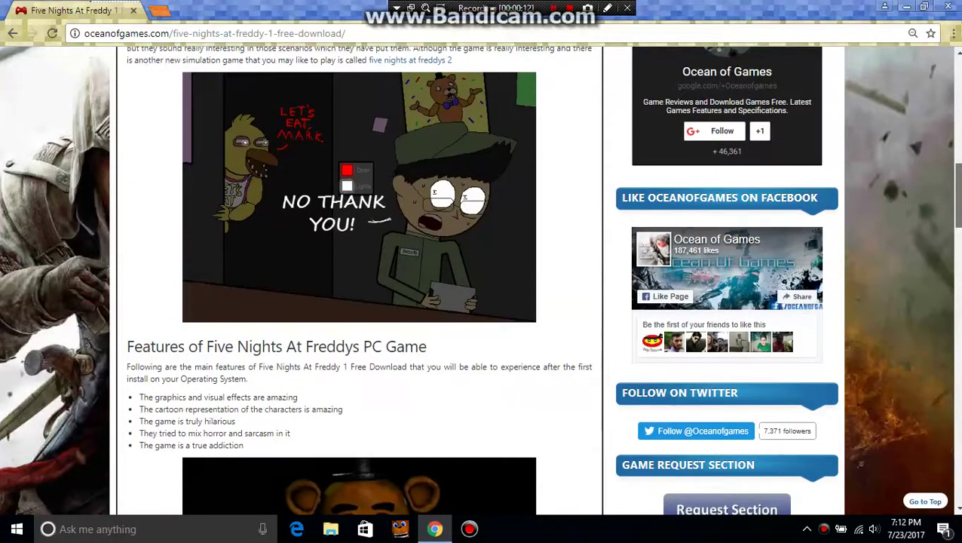
scroll(483, 279, down, 3)
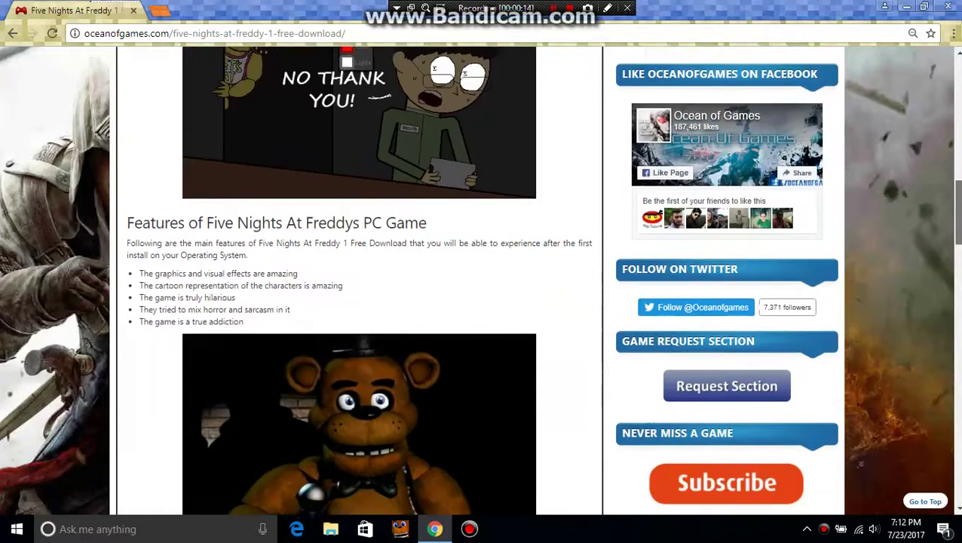
scroll(482, 279, down, 5)
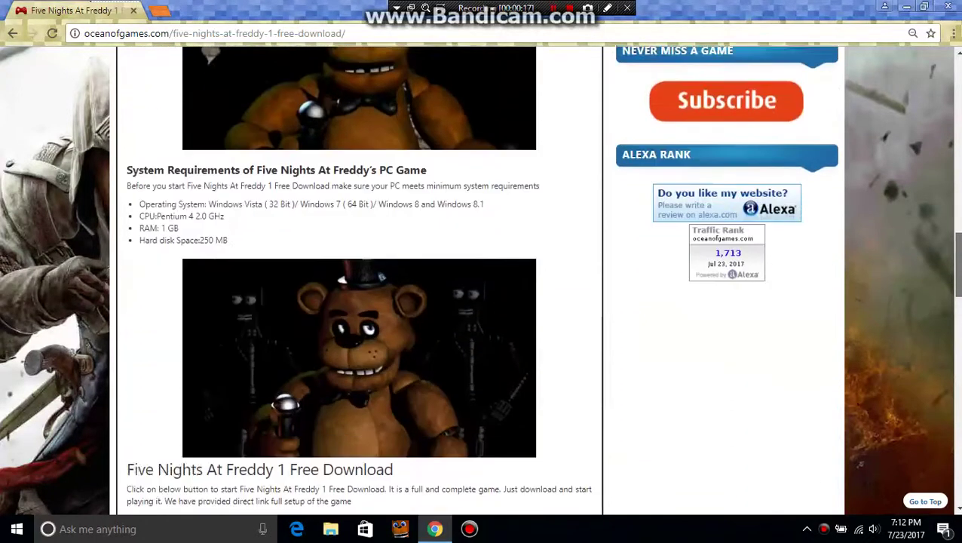
scroll(483, 279, down, 3)
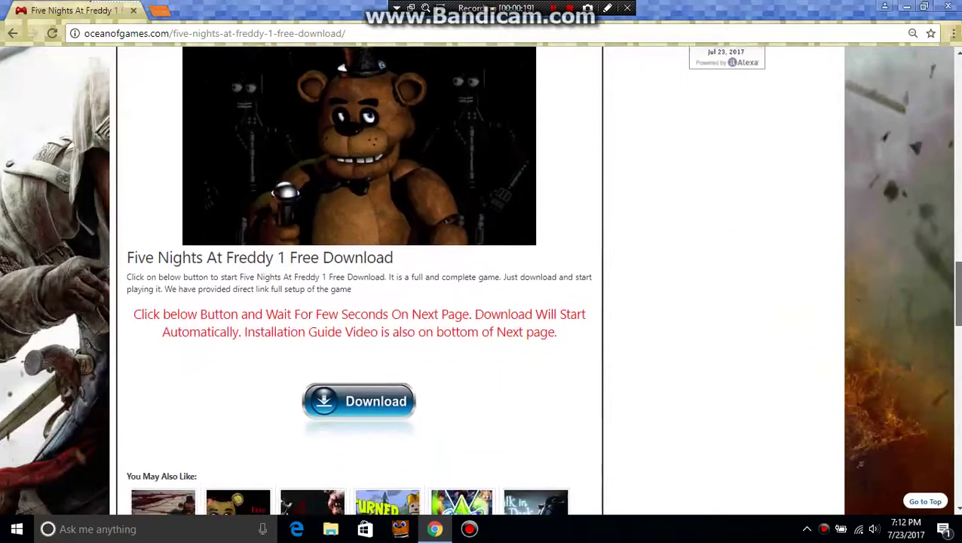
Start downloading the 219 MB Five Nights At Freddy 1 setup with the blue Download button
scroll(482, 279, down, 1)
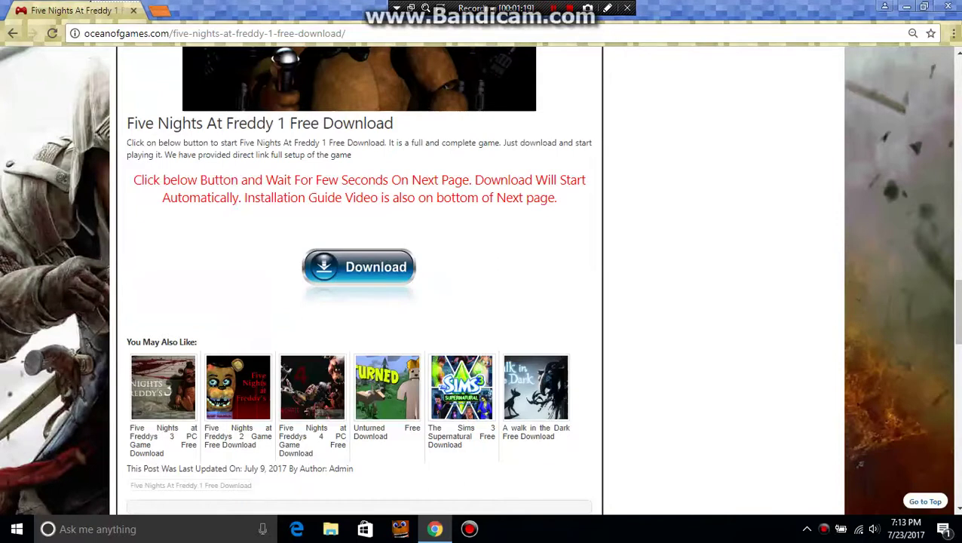
click(359, 267)
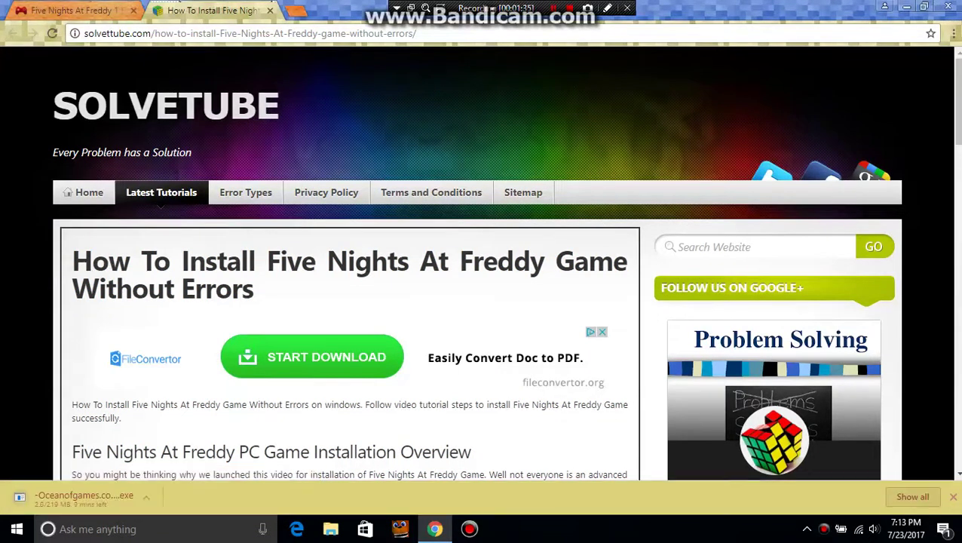
Switch back to the Five Nights At Freddy 1 tab while the setup downloads
click(113, 10)
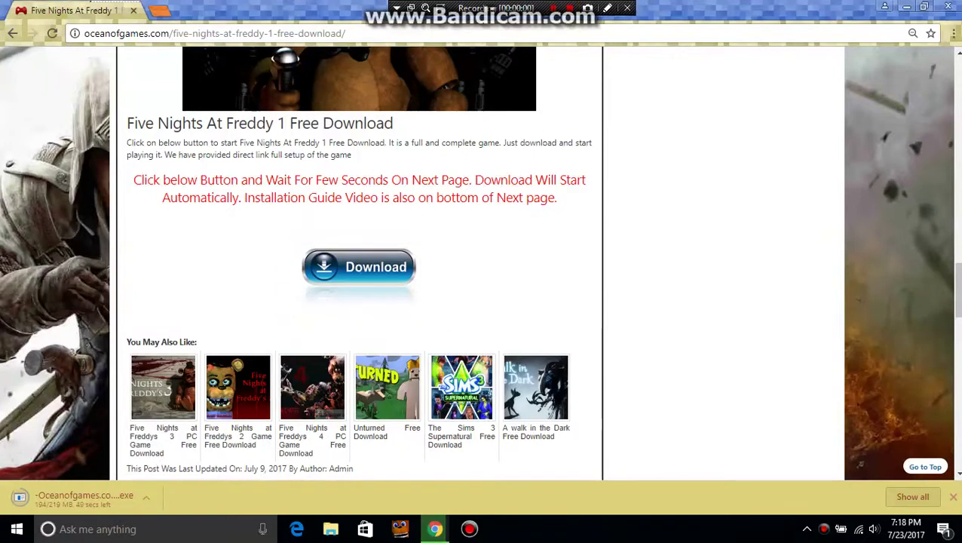
Wait for the setup .exe to finish downloading all 219 MB
key(Tab)
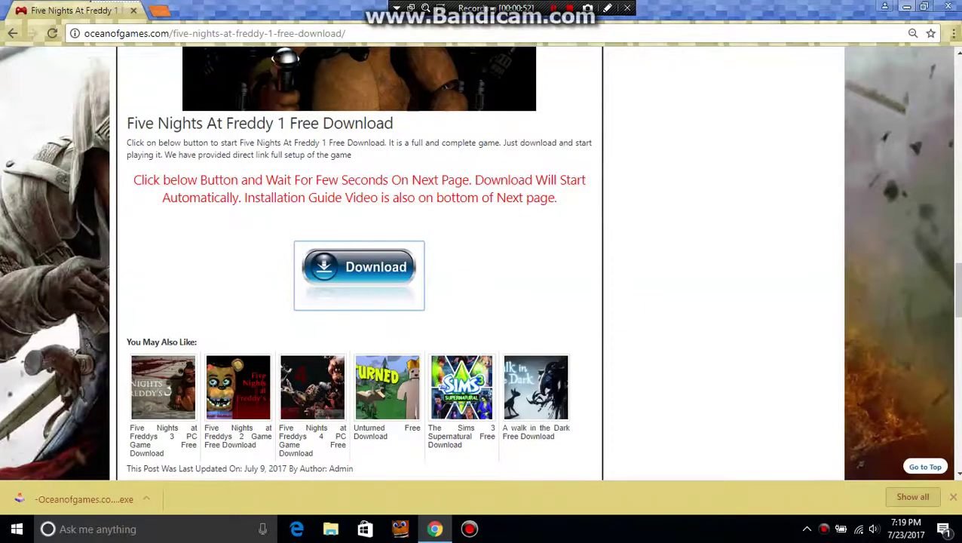
Hide Chrome to show the Windows desktop with Win+D
key(super+d)
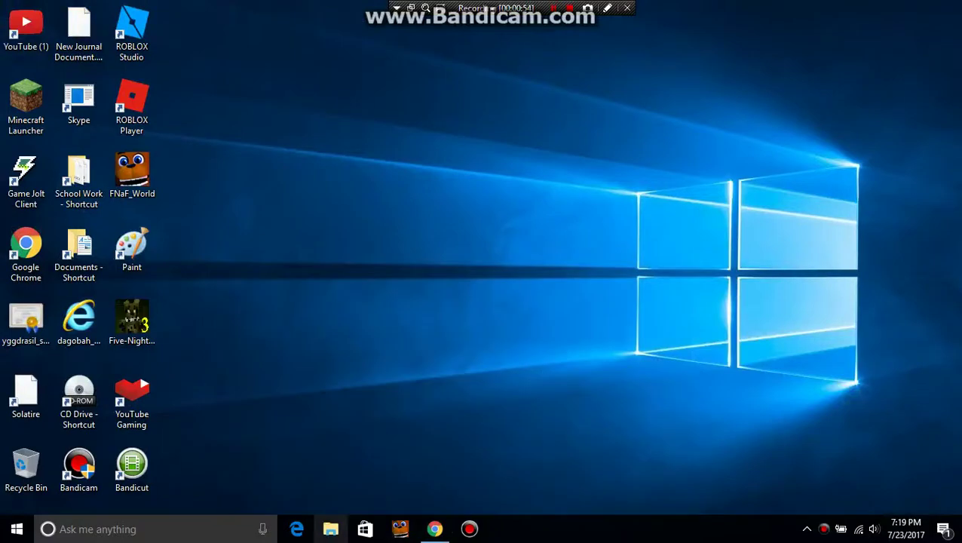
Open Downloads in File Explorer and select the -Oceanofgames.com-Five_Nights_at_Freddys setup file
click(330, 528)
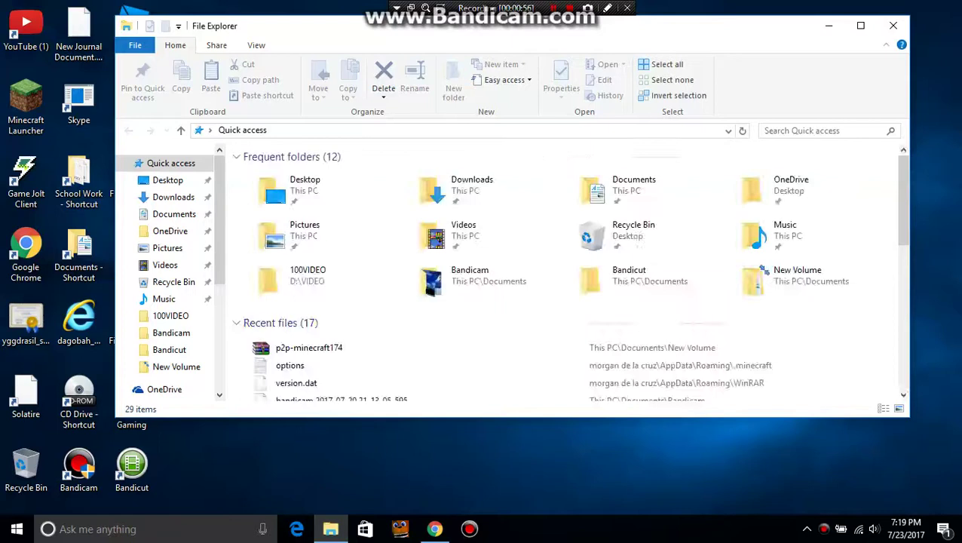
click(174, 197)
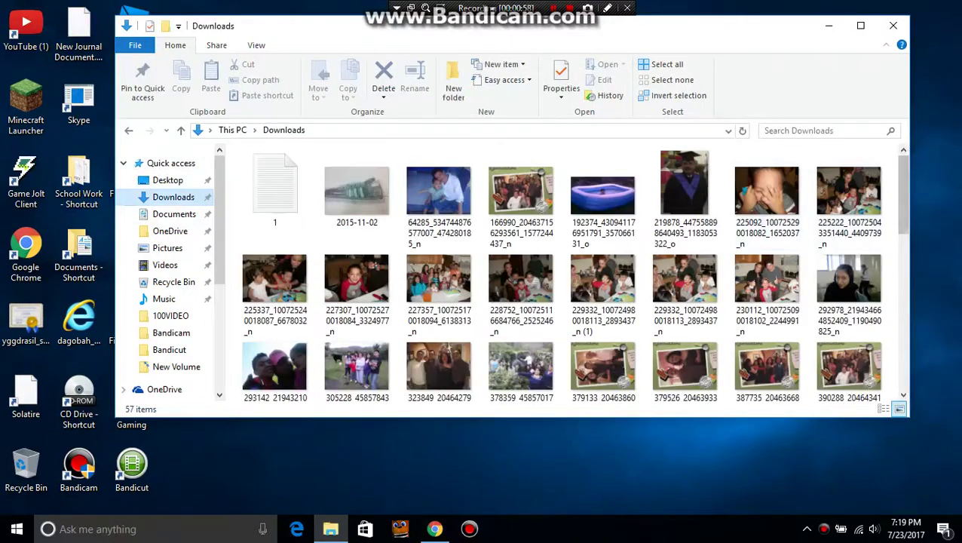
scroll(845, 196, down, 5)
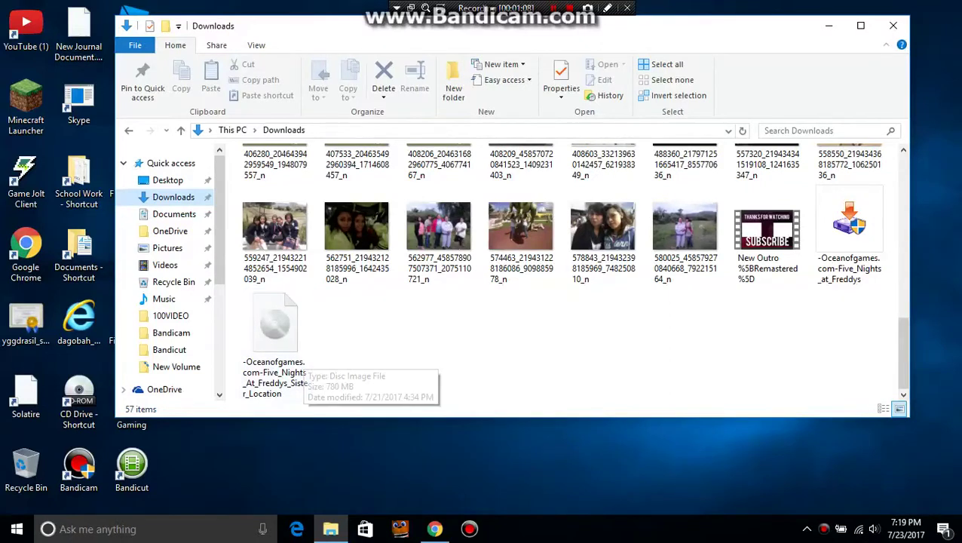
drag(304, 37, 239, 58)
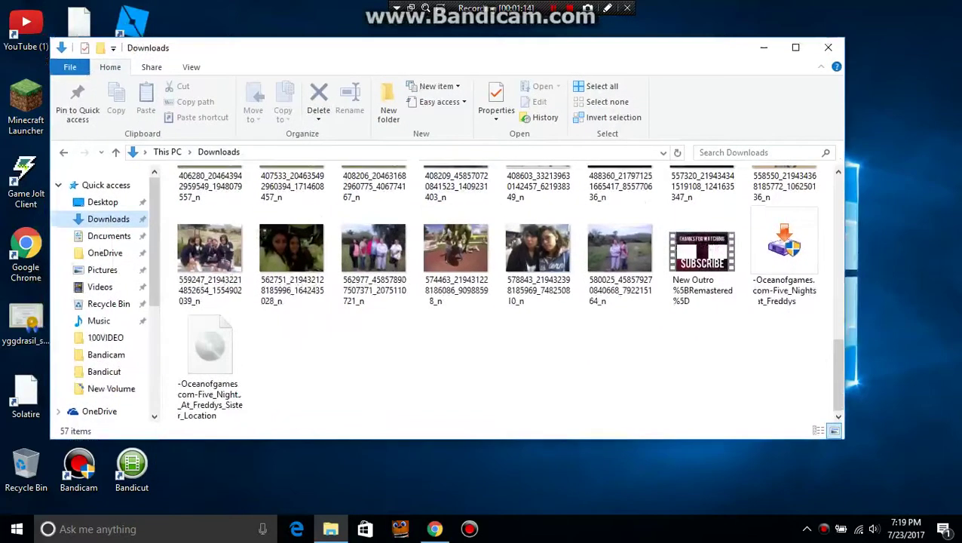
click(784, 249)
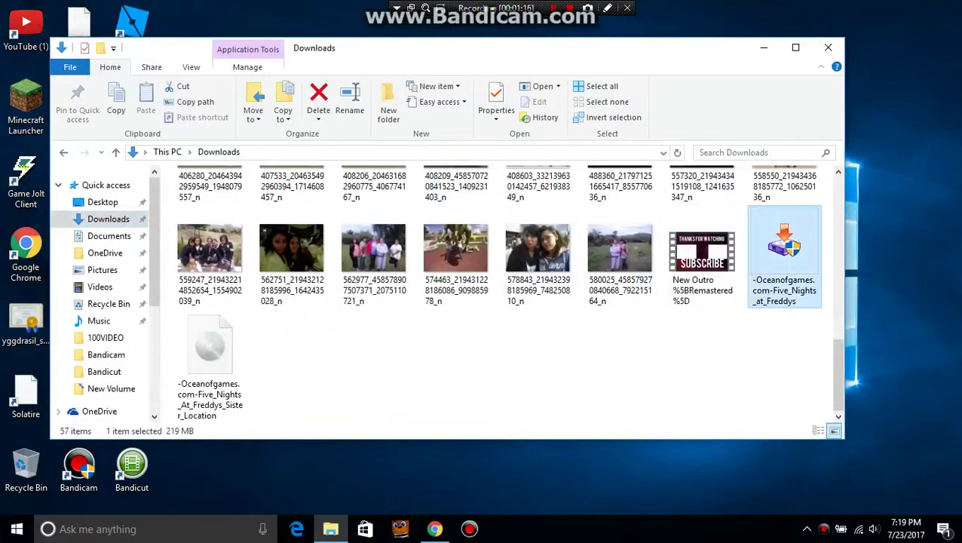